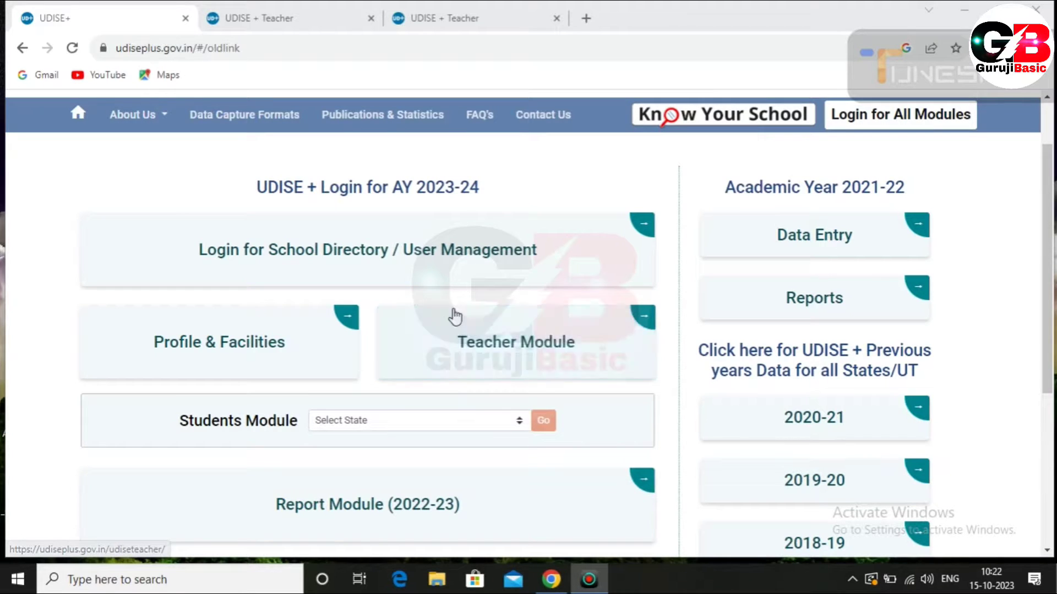
Go to the UDISE+ Teacher Module and open the Teacher DCF for filling in data.
left_click(265, 360)
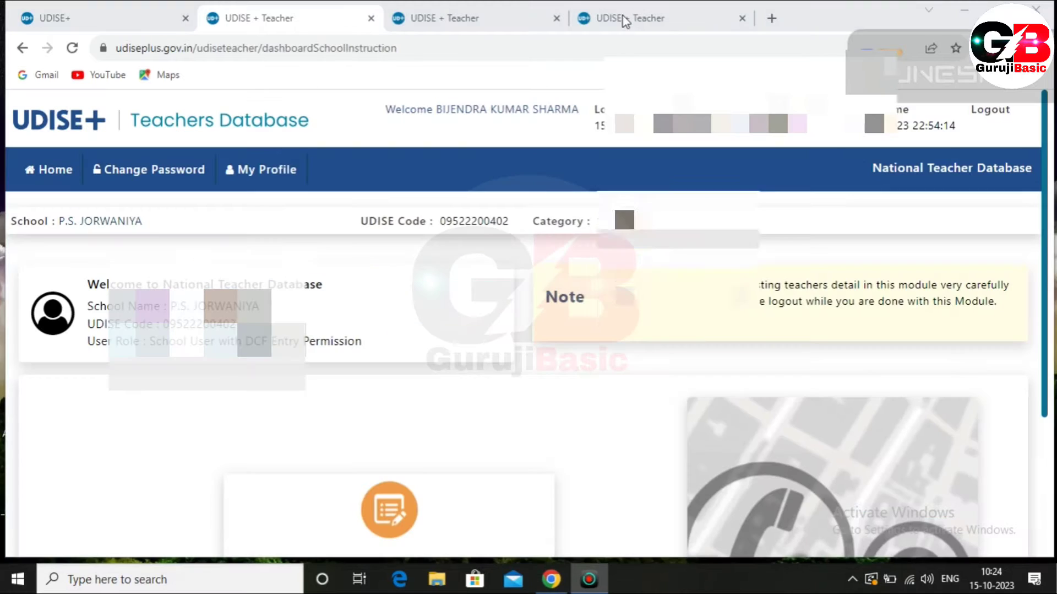
left_click(627, 20)
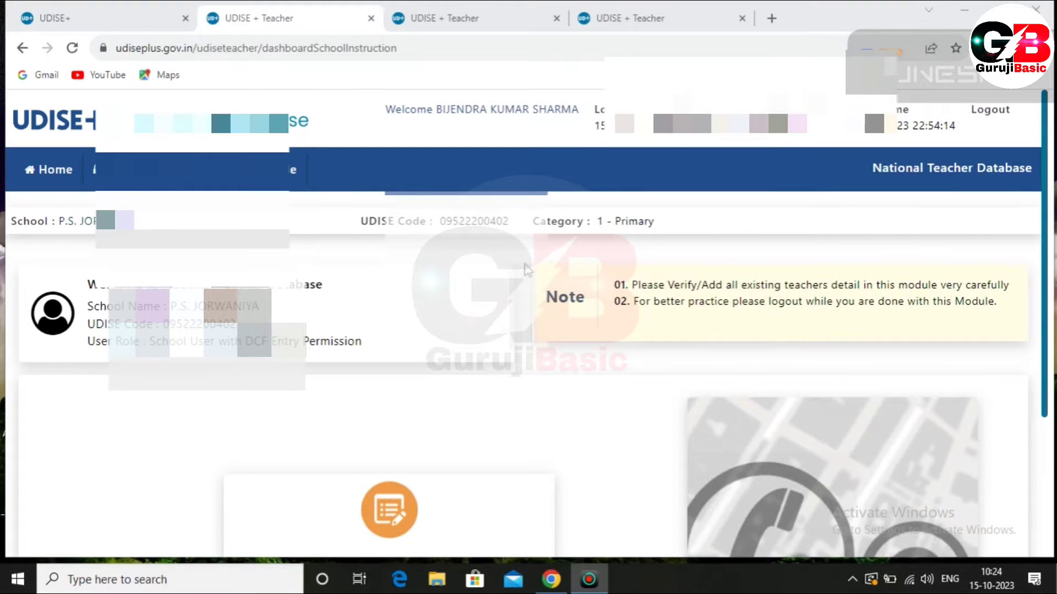
scroll(526, 267, "down", 2)
scroll(528, 270, "down", 2)
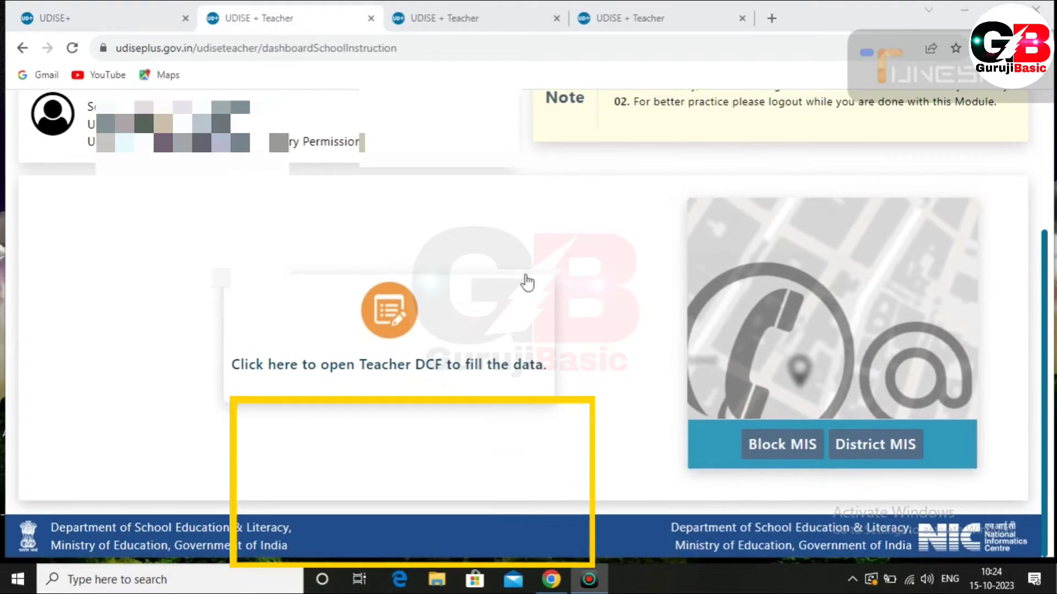
scroll(528, 275, "up", 2)
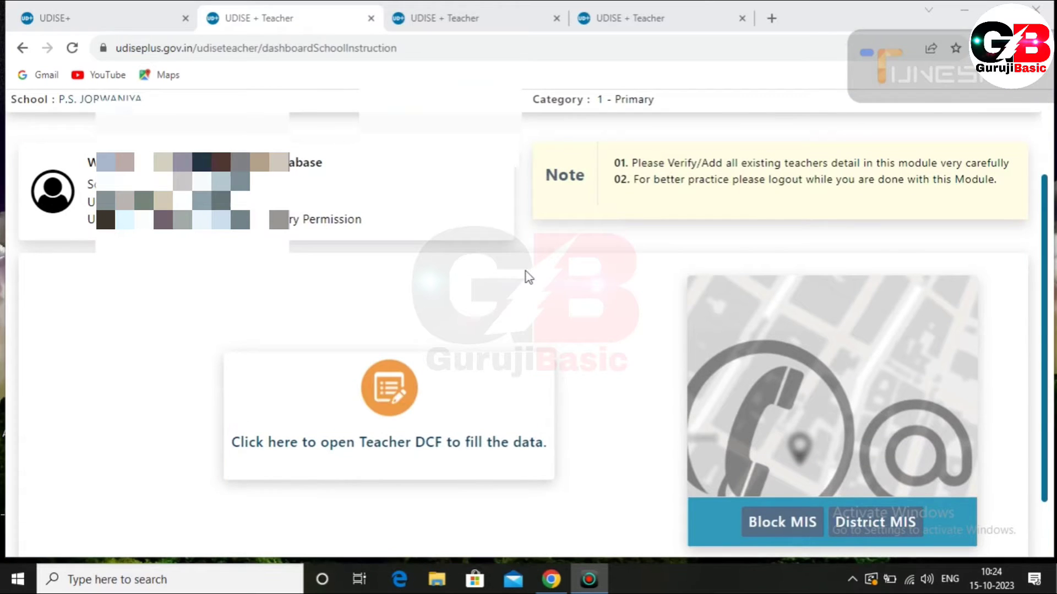
left_click(447, 408)
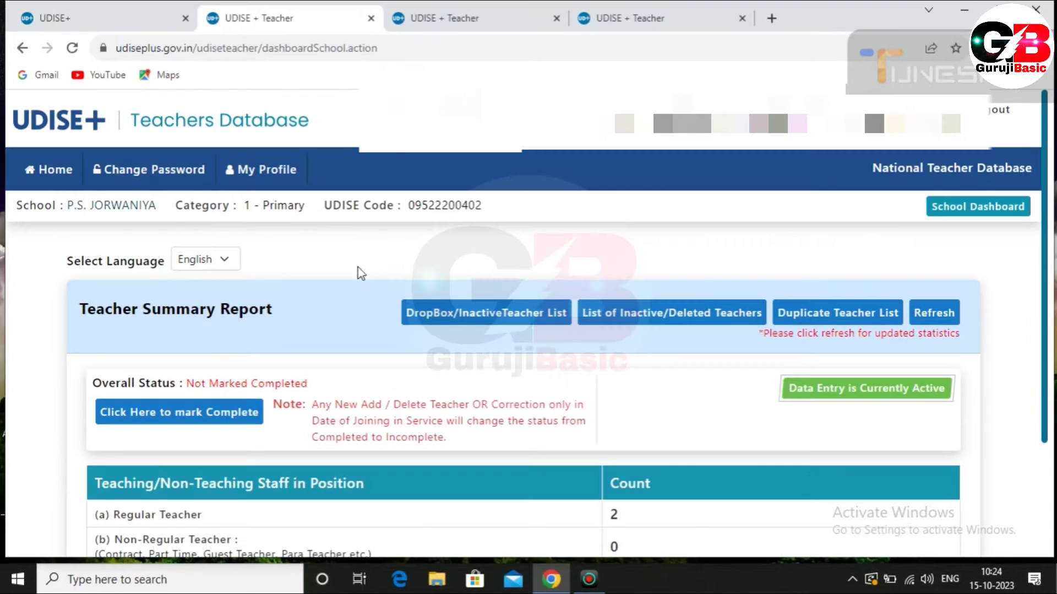
Switch the language of the Teacher Summary Report to Hindi.
scroll(432, 325, "down", 3)
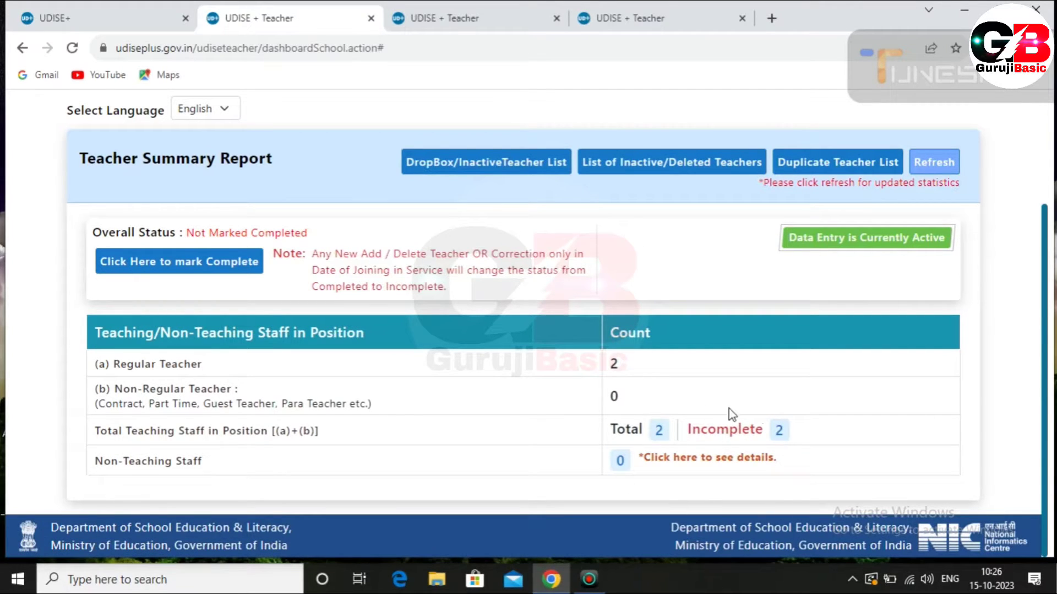
left_click(205, 108)
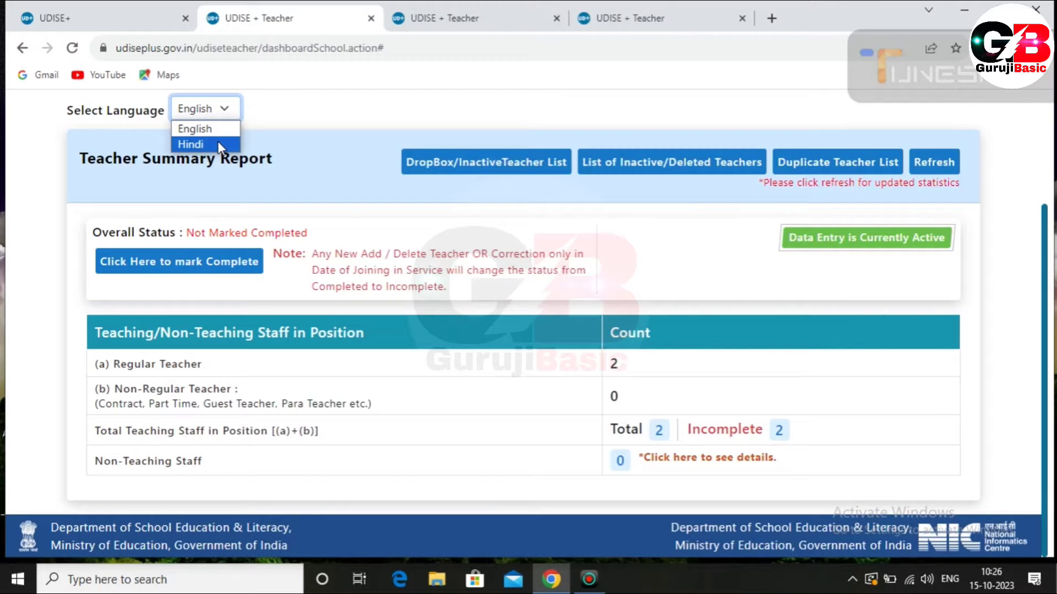
left_click(218, 143)
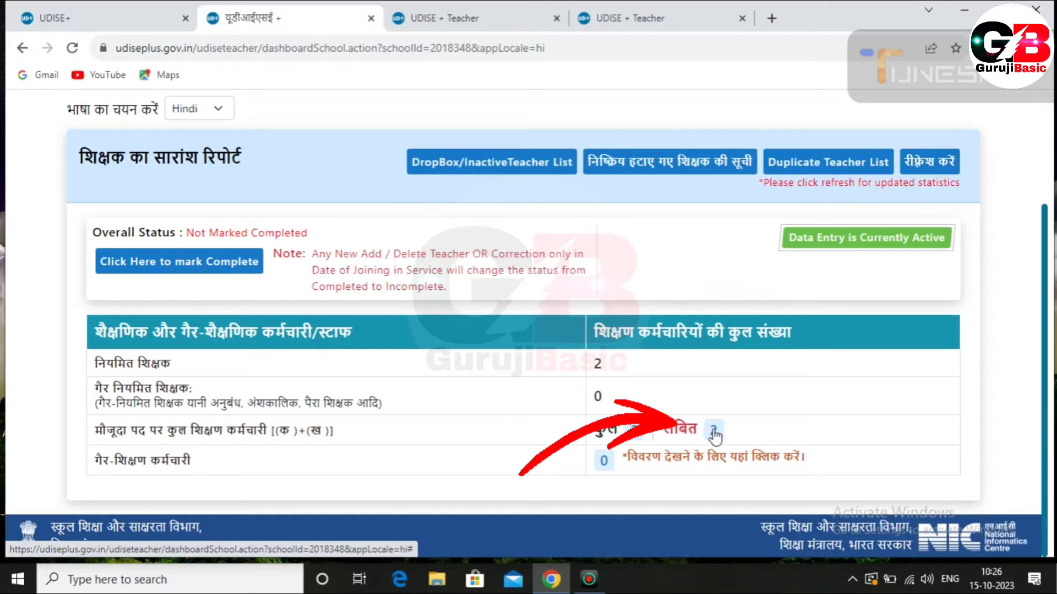
Open the list of incomplete teaching staff and open the first teacher's general profile (सामान्य प्रोफ़ाइल) for editing.
left_click(714, 431)
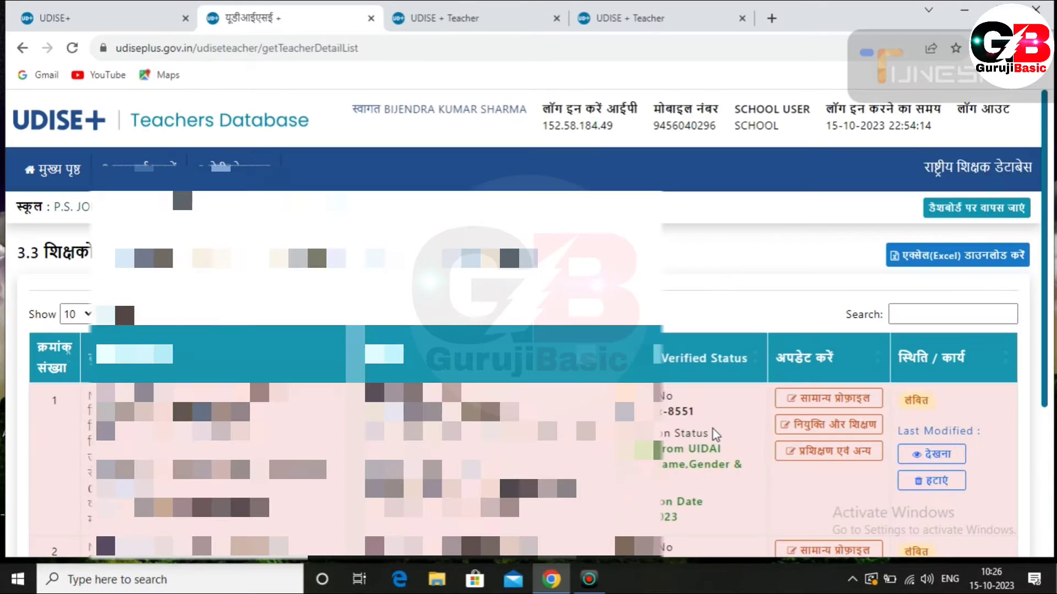
scroll(715, 434, "down", 4)
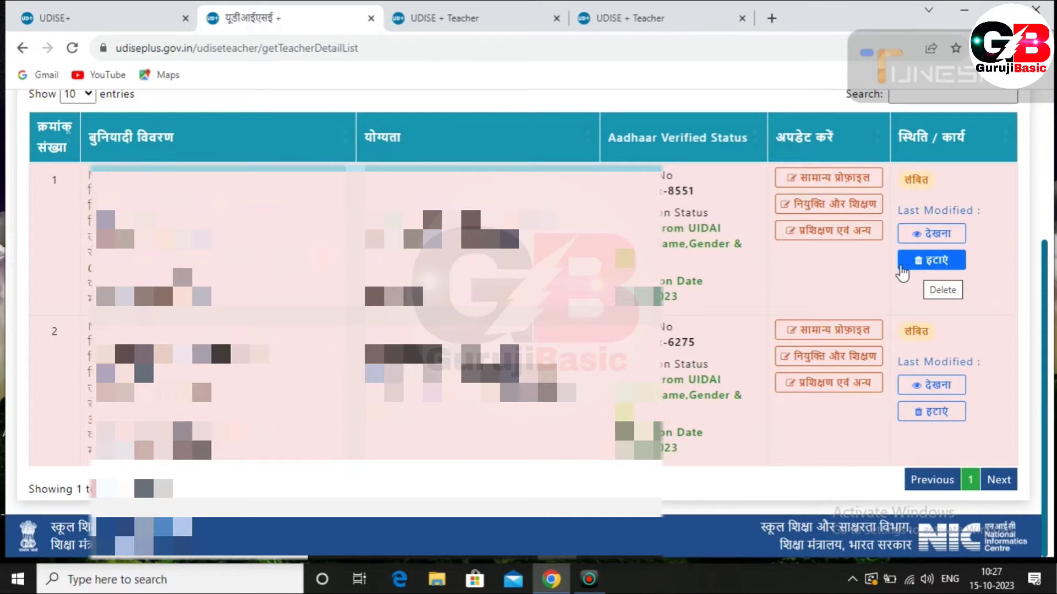
left_click(829, 178)
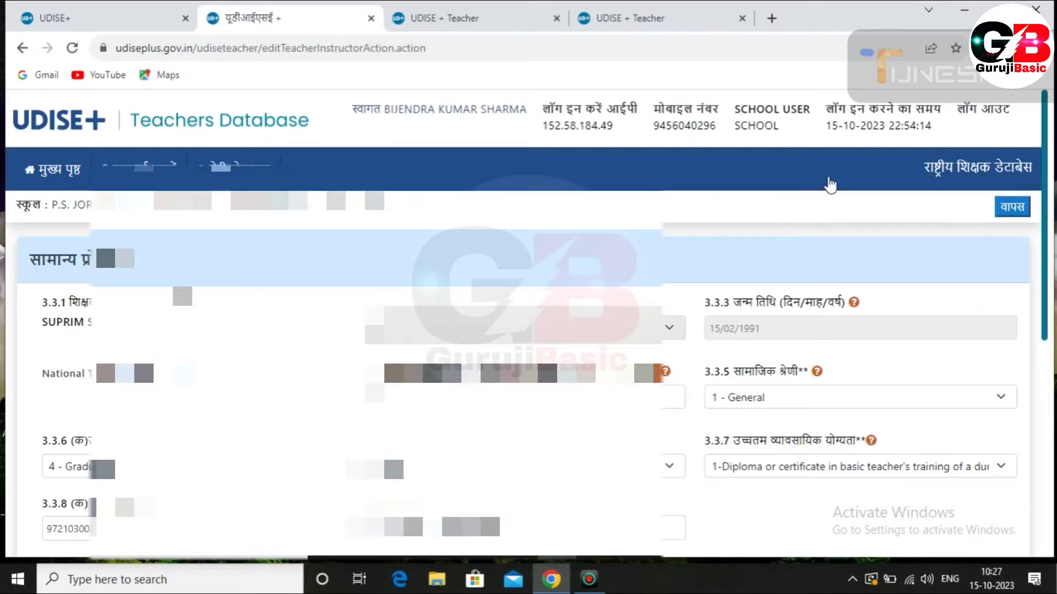
Review the national teacher code, social category, and highest academic and professional qualification fields in the general profile.
scroll(523, 325, "down", 3)
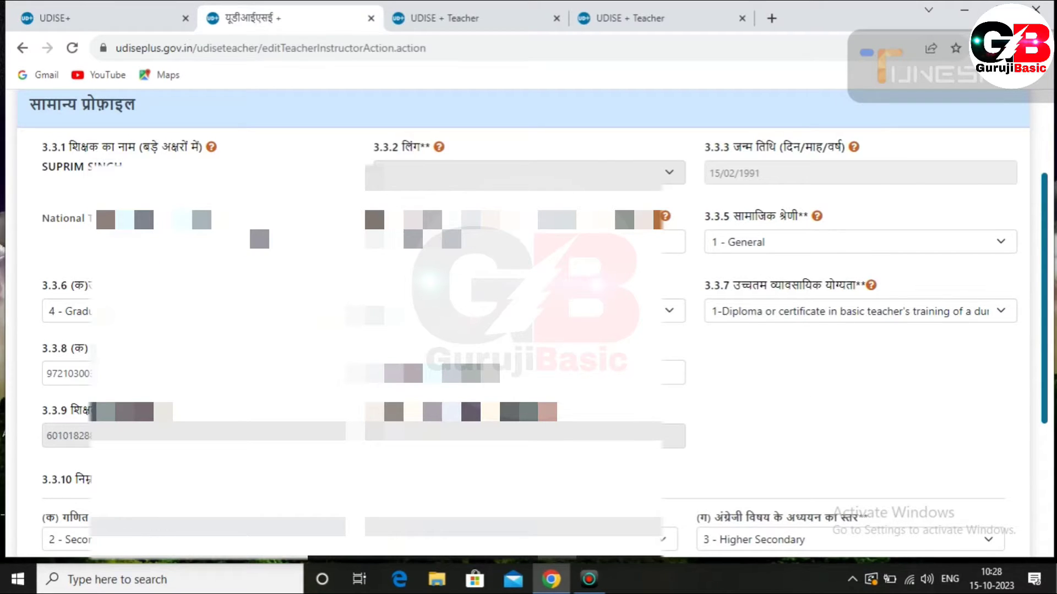
double_click(193, 219)
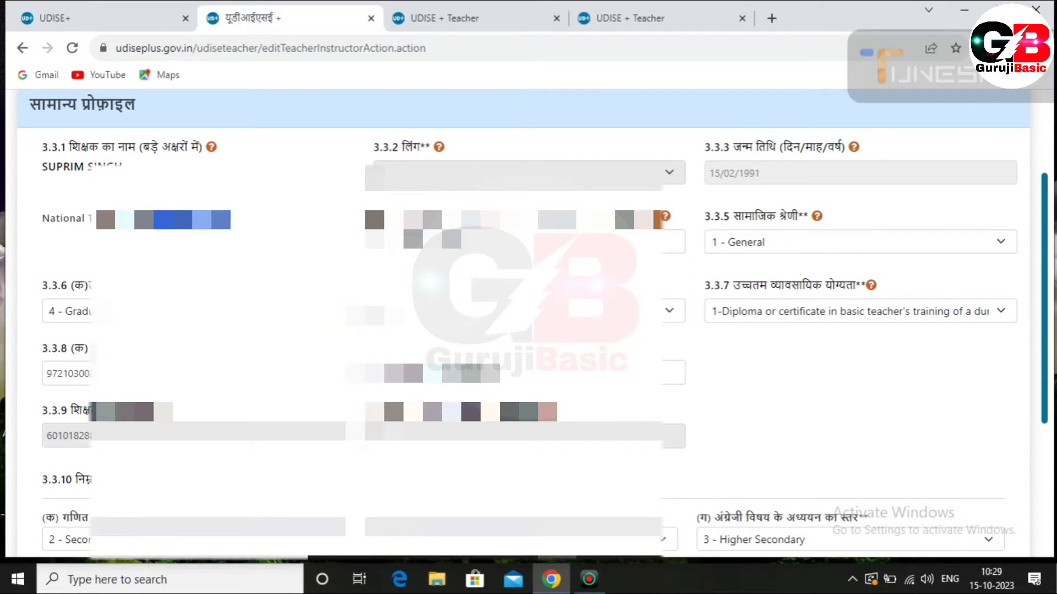
left_click(859, 242)
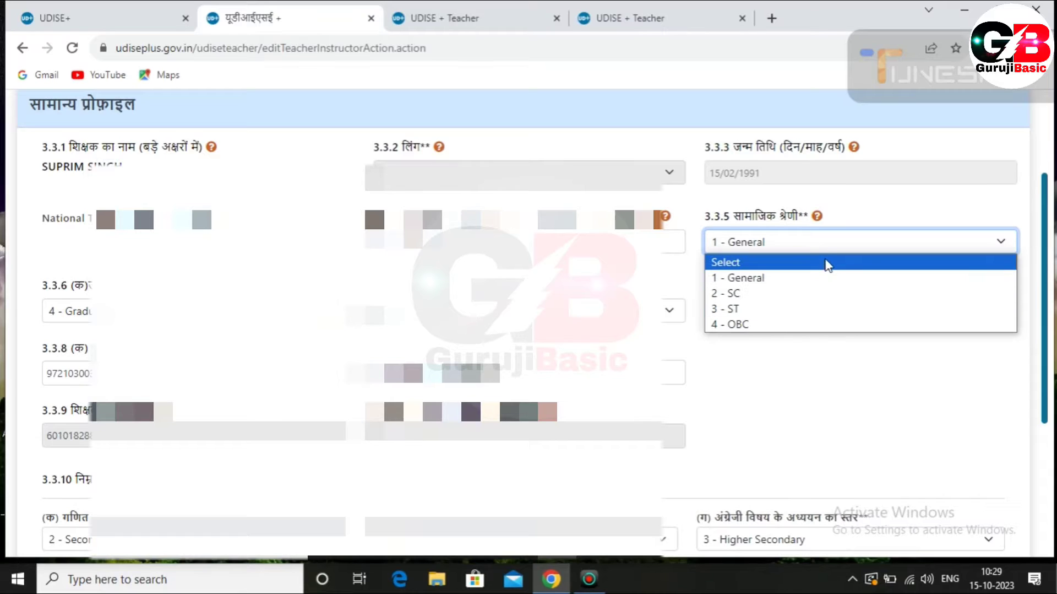
left_click(827, 242)
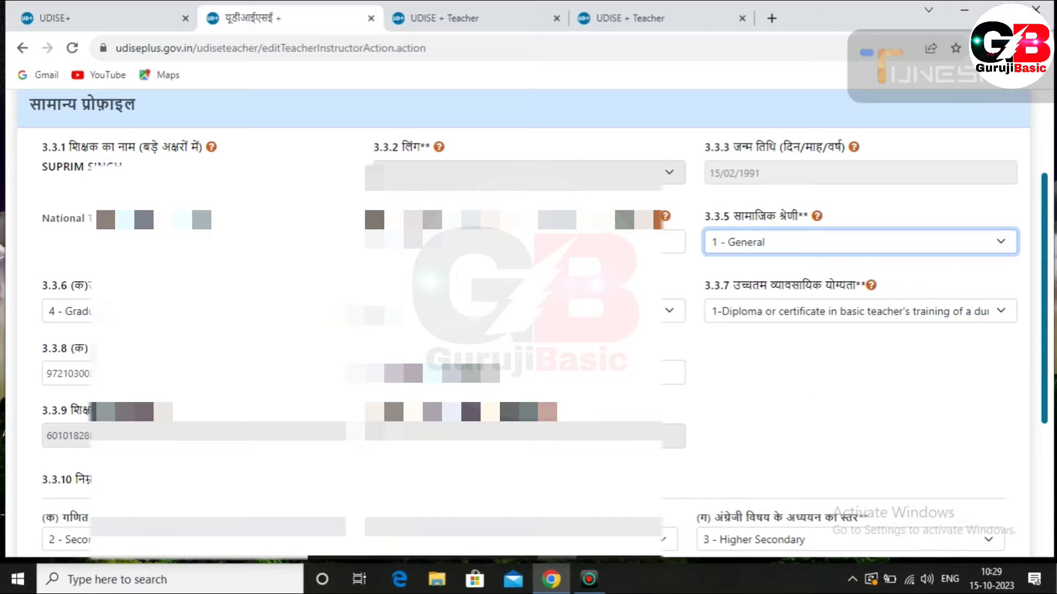
scroll(529, 325, "down", 1)
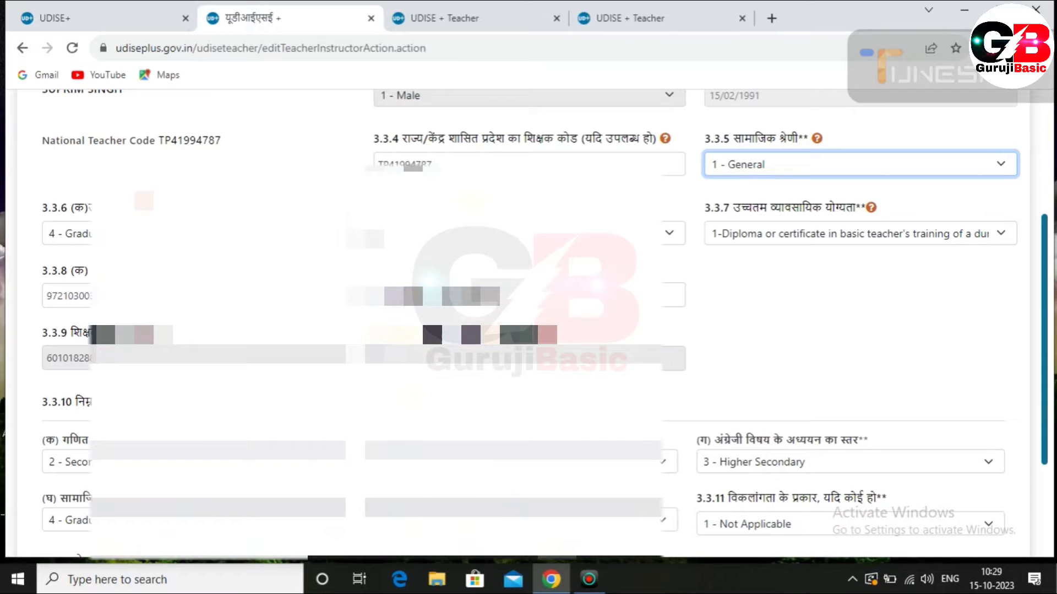
left_click(300, 233)
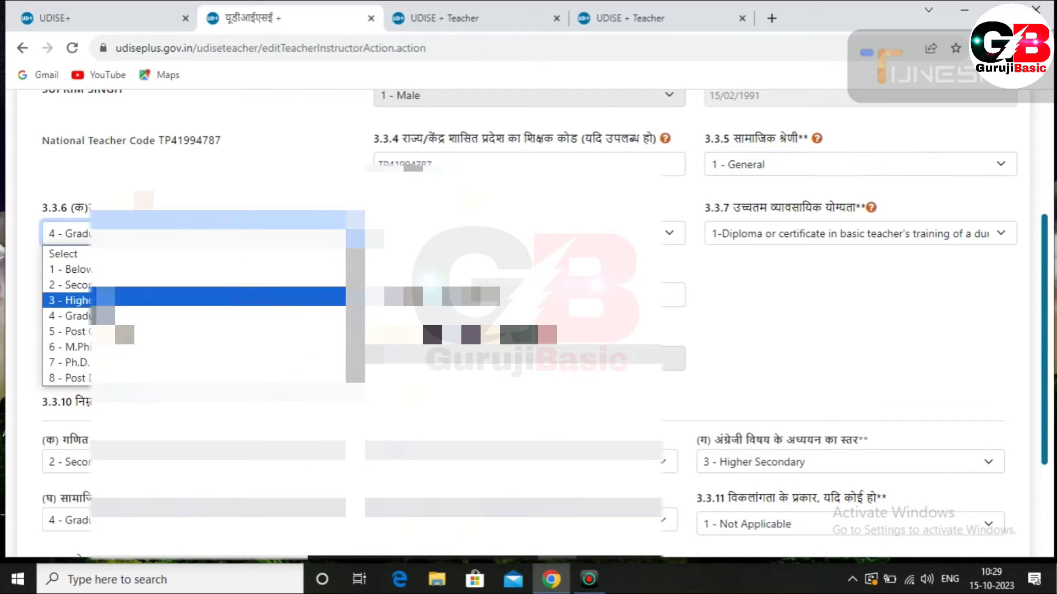
left_click(318, 237)
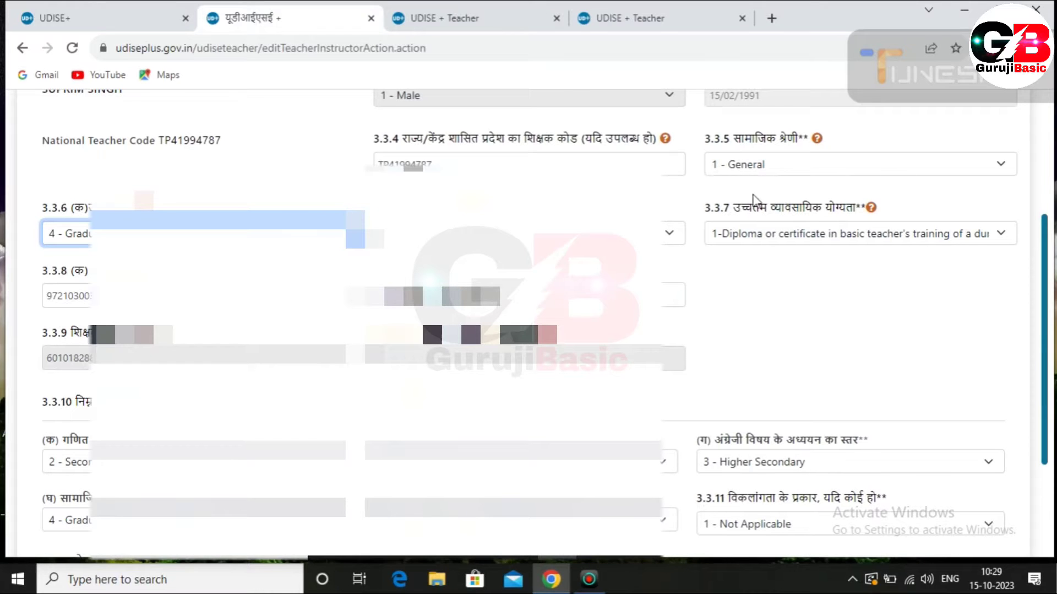
left_click(799, 238)
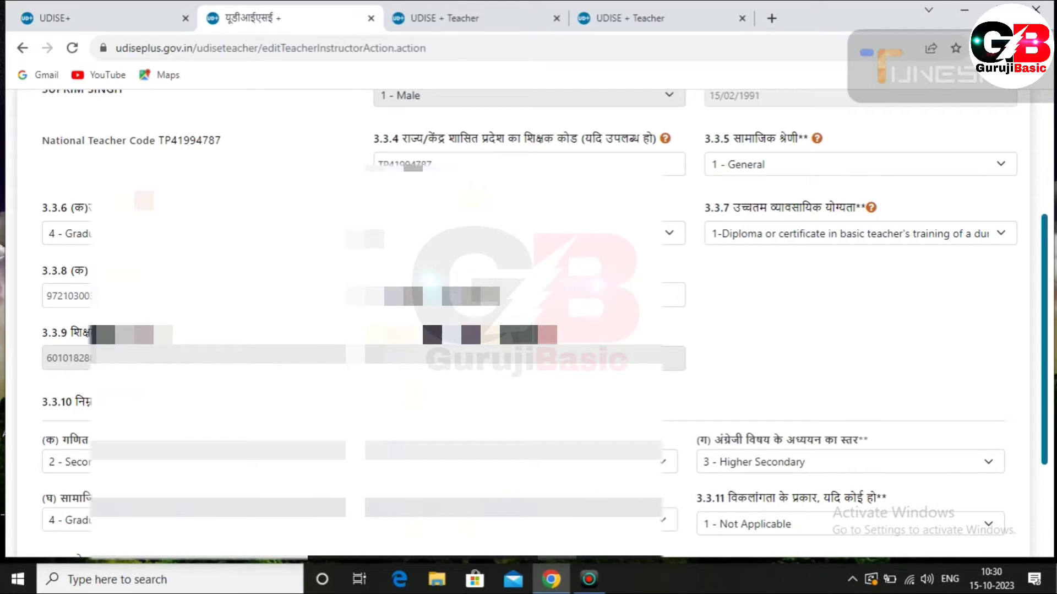
scroll(529, 319, "down", 1)
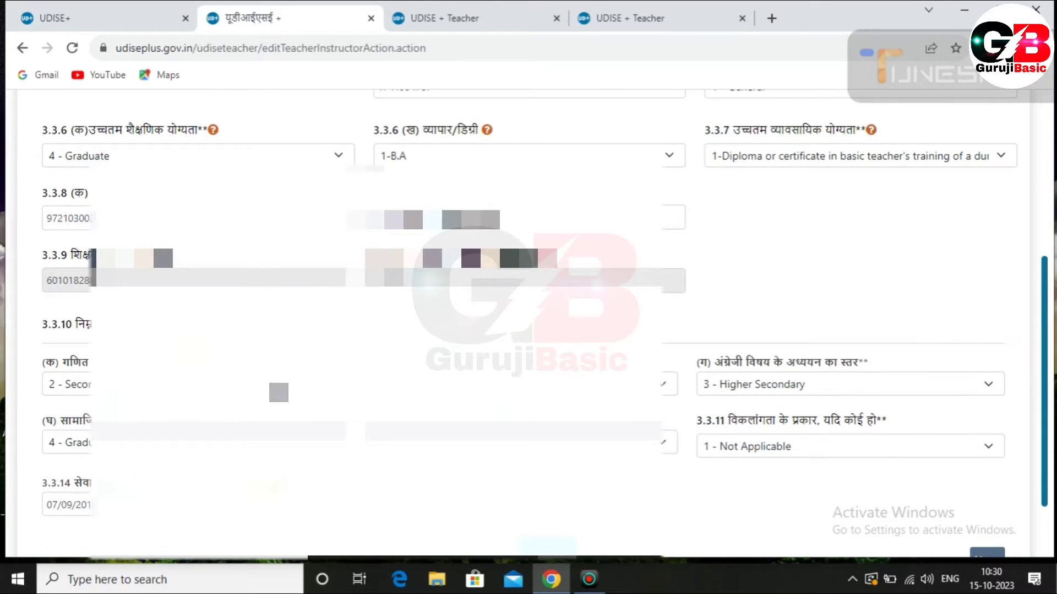
Select 2 - Secondary as the mathematics study level and 4 - Graduate as the social studies level.
left_click(198, 384)
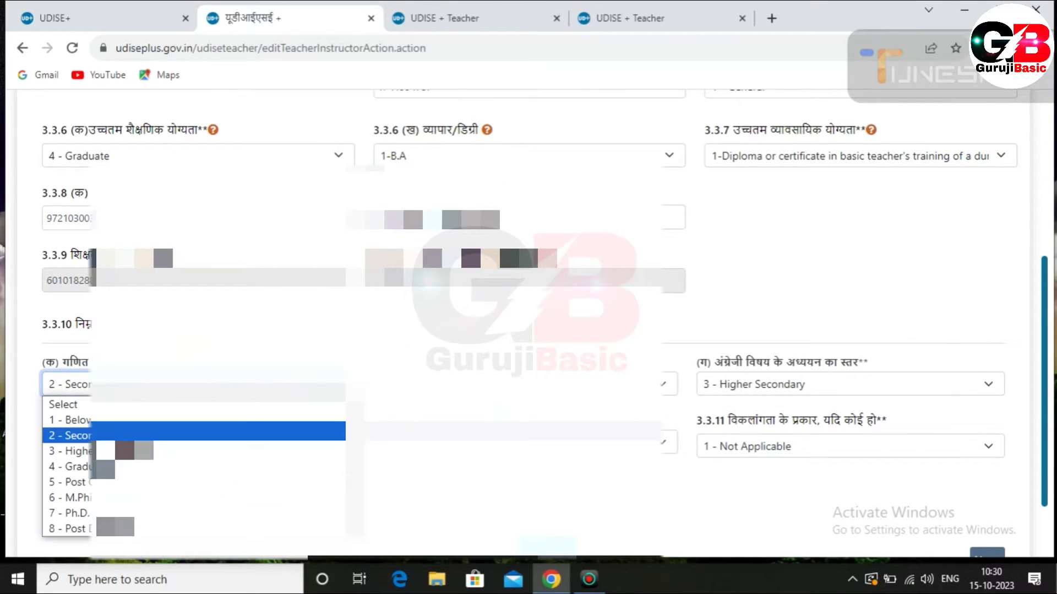
left_click(296, 437)
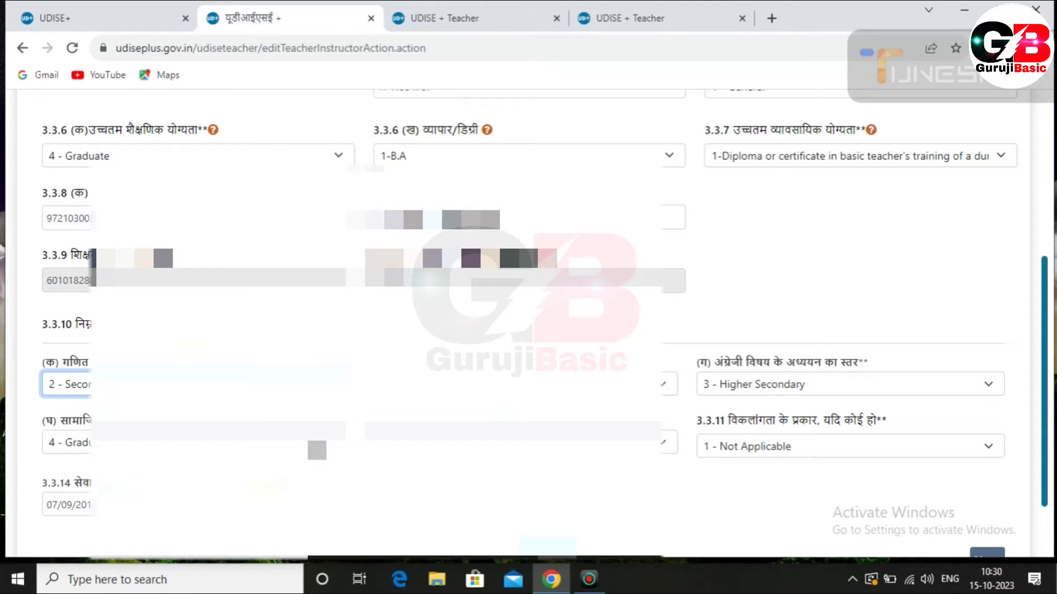
left_click(319, 444)
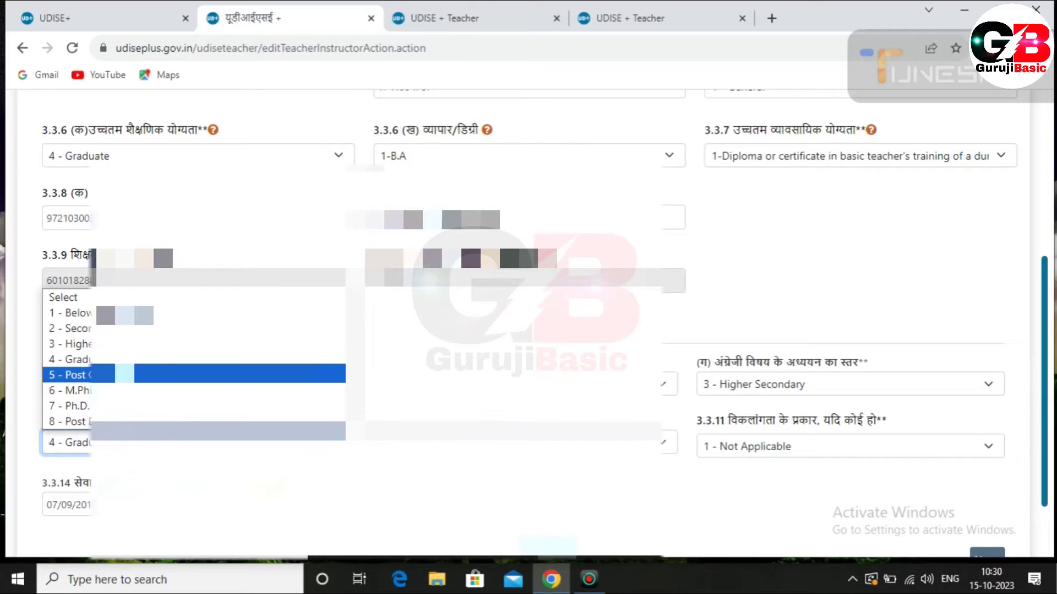
left_click(315, 361)
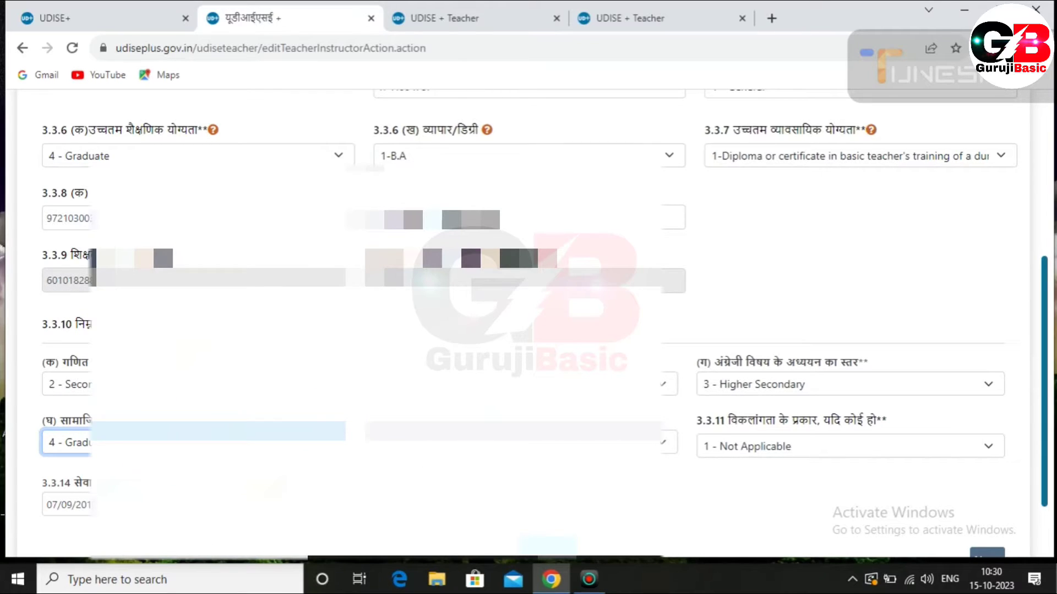
Save the teacher's general profile to proceed to the appointment and teaching section (नियुक्ति और शिक्षण).
key("Tab")
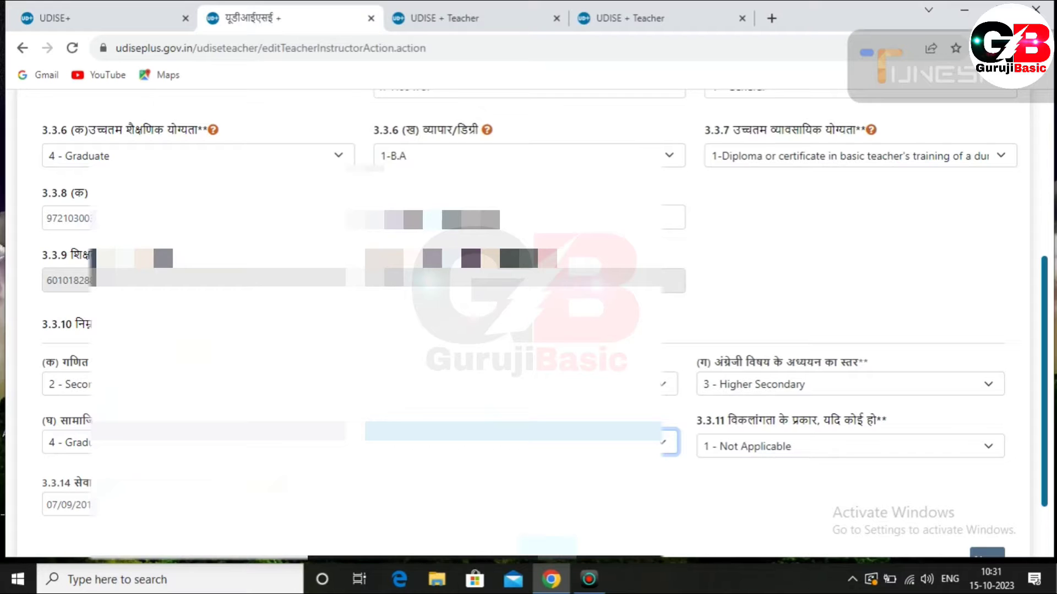
scroll(529, 353, "down", 2)
left_click(544, 478)
Select 1 - Regular as the nature of appointment and keep 3 - Asistant Teacher as the teacher type.
scroll(529, 353, "down", 2)
left_click(192, 269)
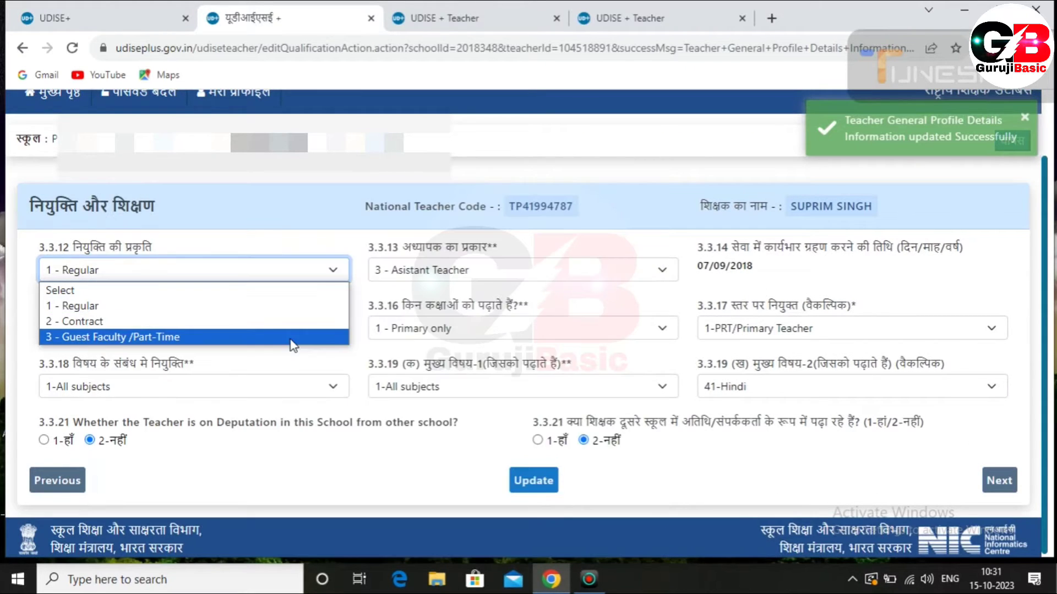
left_click(257, 311)
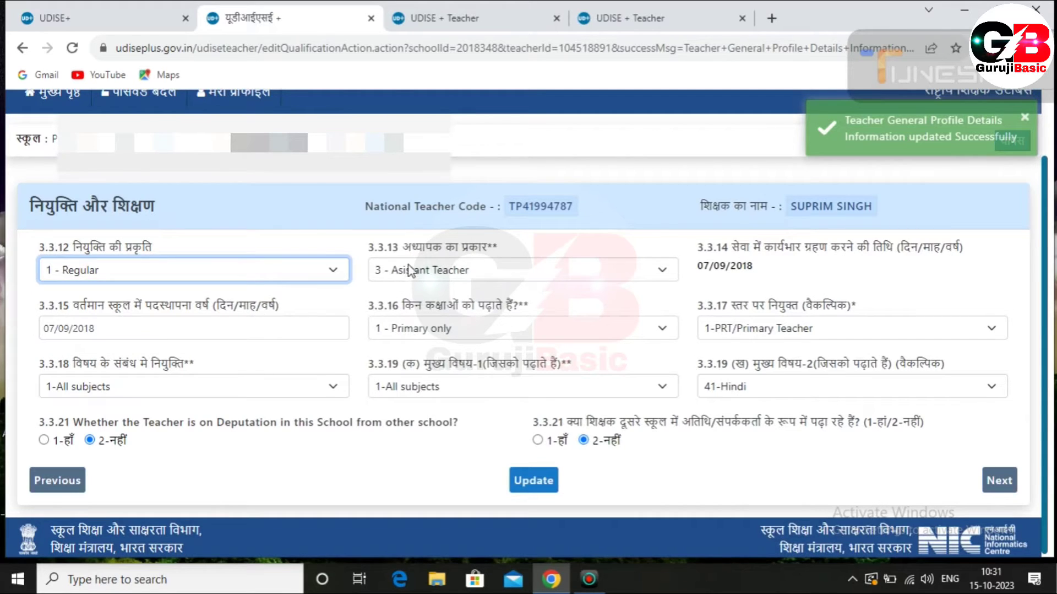
left_click(632, 278)
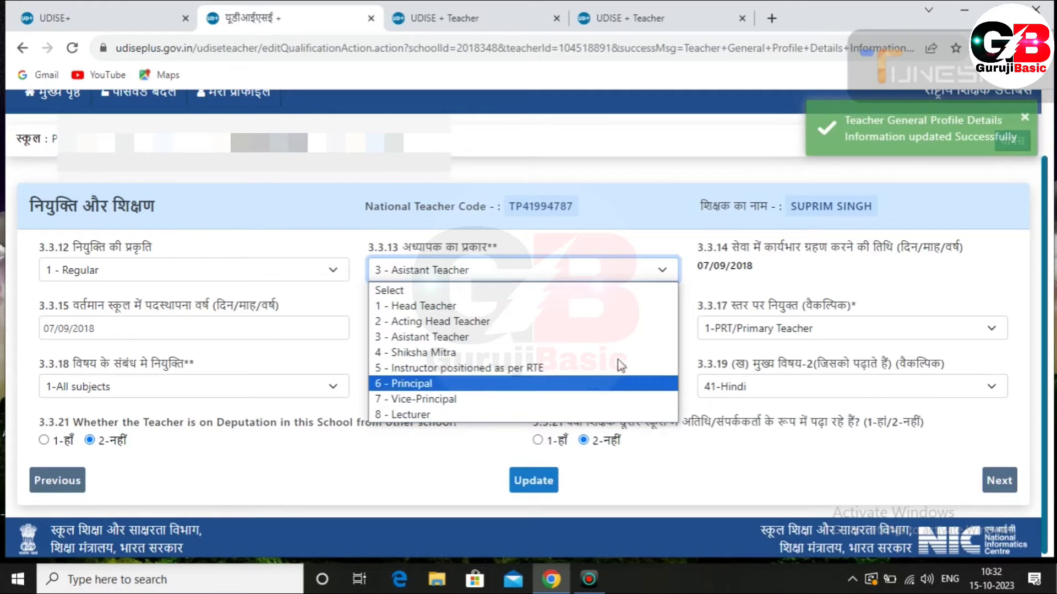
left_click(630, 278)
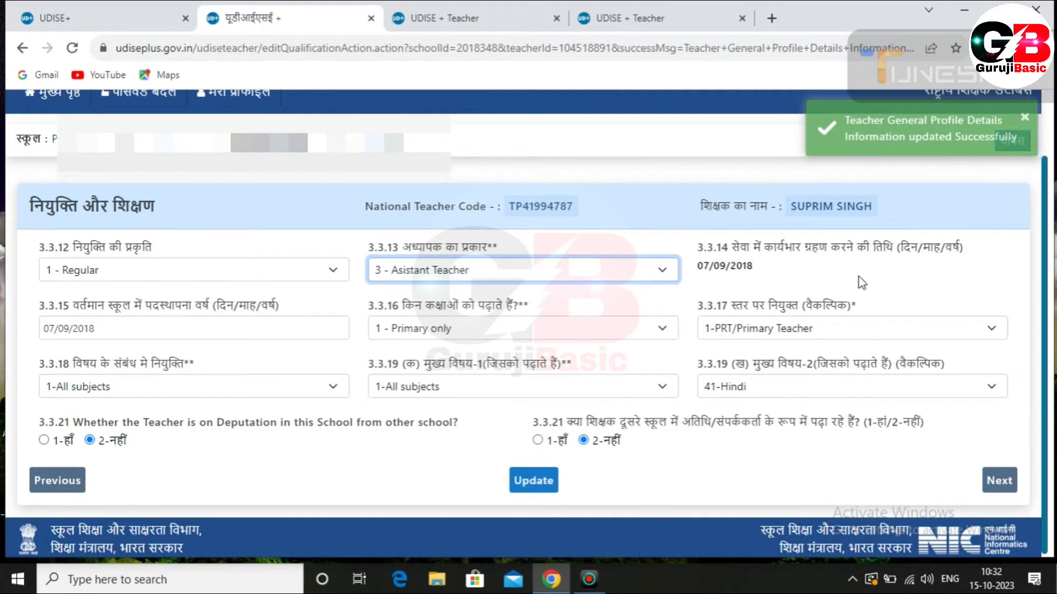
Check the joining date, the classes taught field and the options for the level of appointment.
left_click(710, 259)
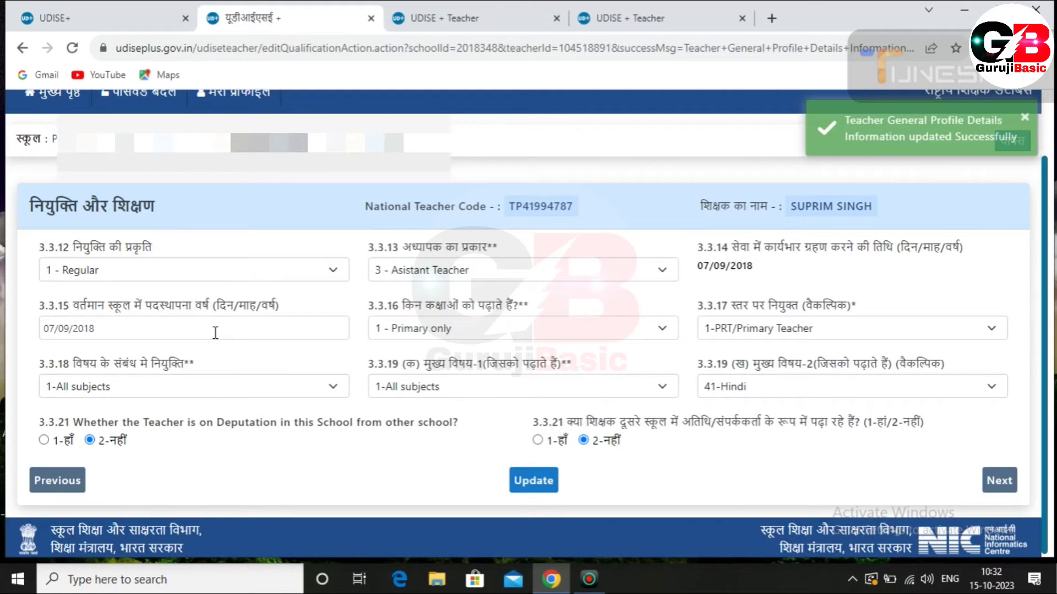
left_click(655, 330)
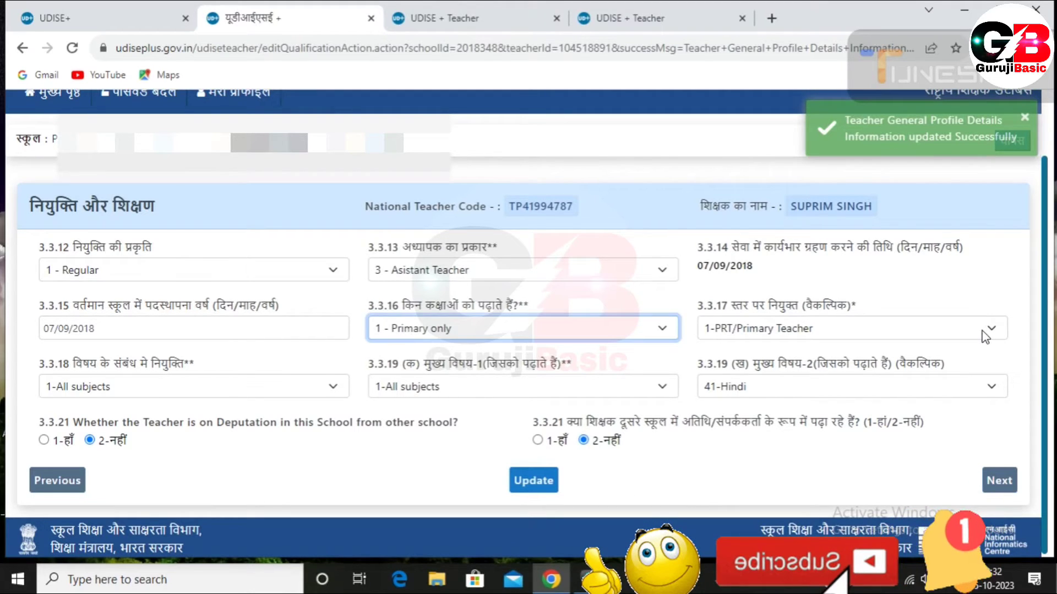
left_click(985, 335)
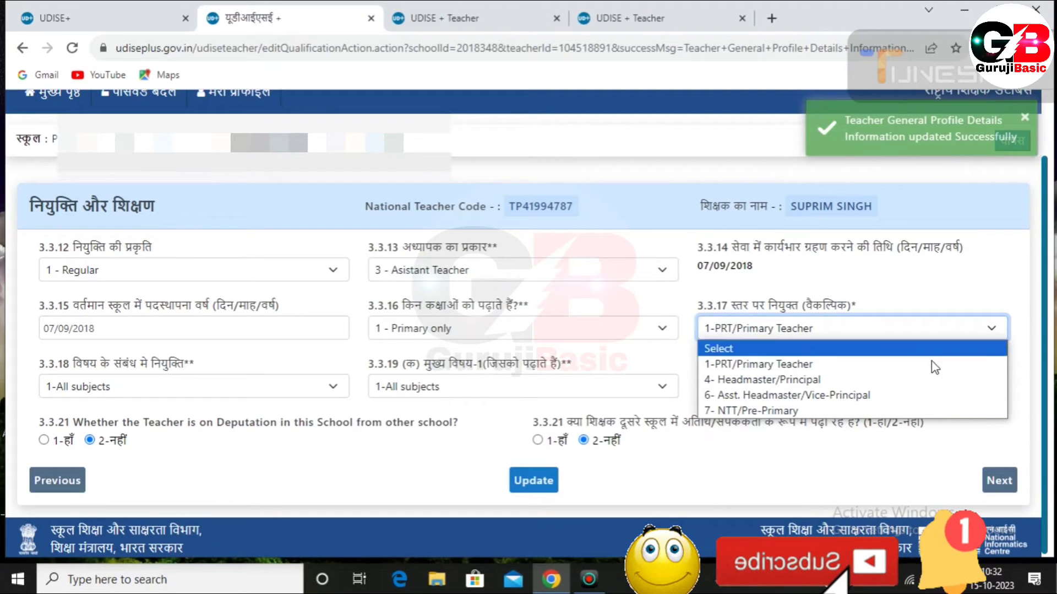
left_click(913, 386)
Select 41-Hindi as main subject 2 and update the teacher's appointment and teaching details.
left_click(837, 392)
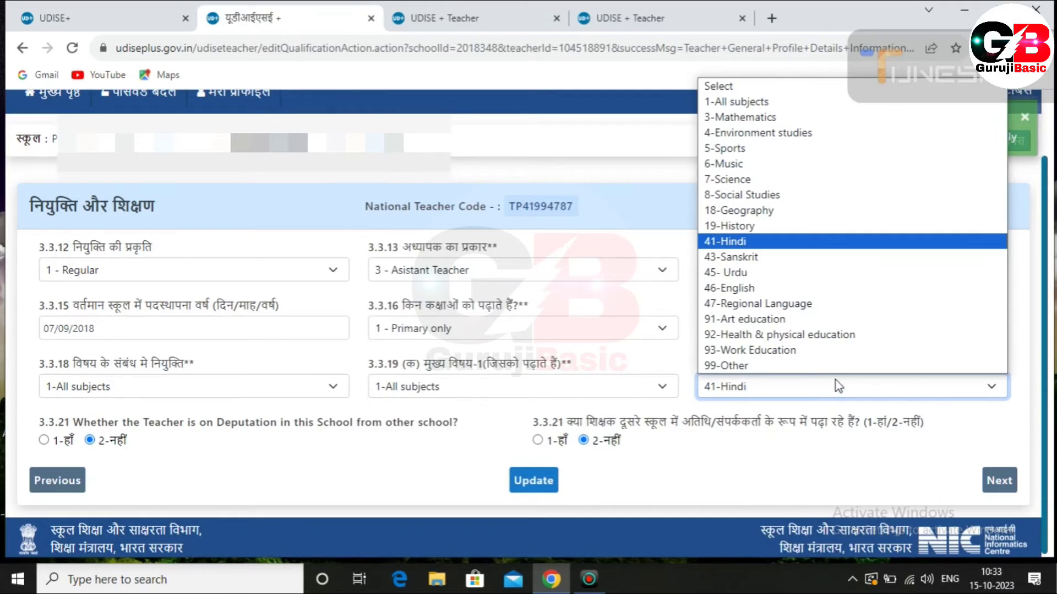
left_click(815, 243)
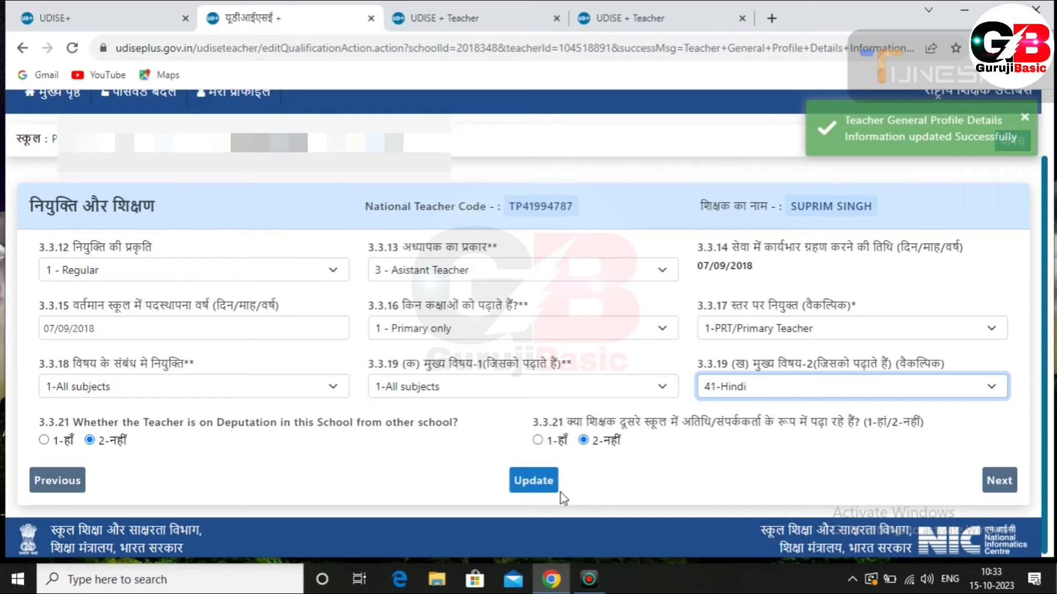
left_click(535, 485)
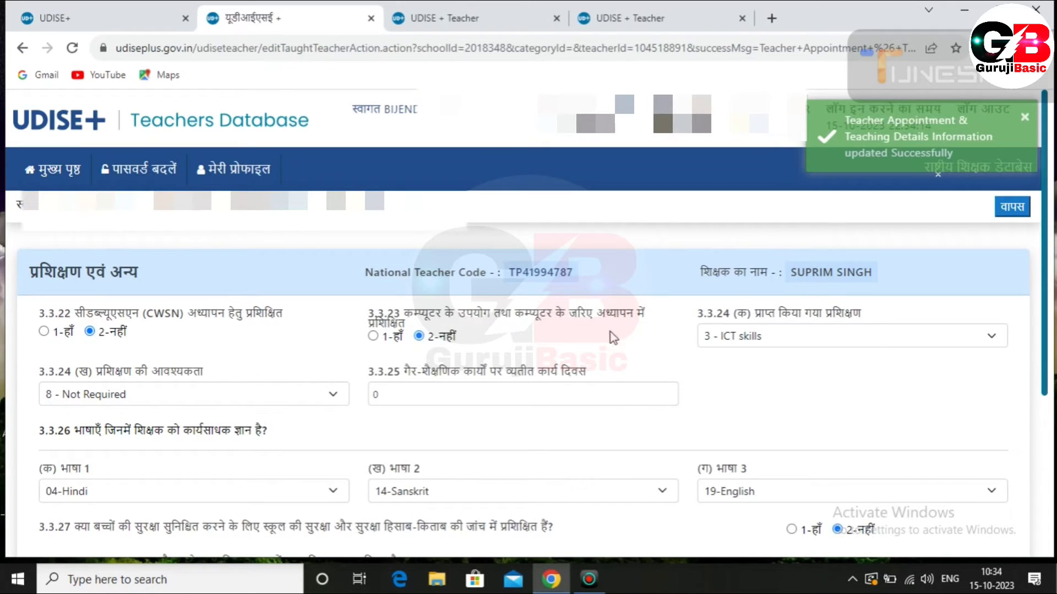
Mark computer training as 1-हाँ, set training received and training needed to 3 - ICT skills, and enter 8 non-teaching working days.
left_click(374, 335)
left_click(864, 342)
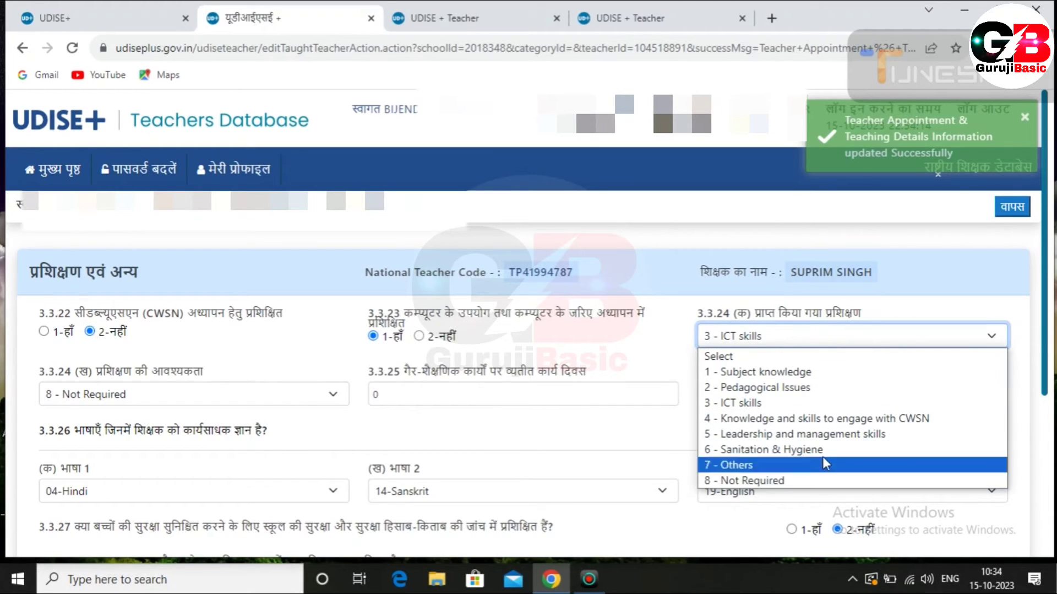
left_click(823, 404)
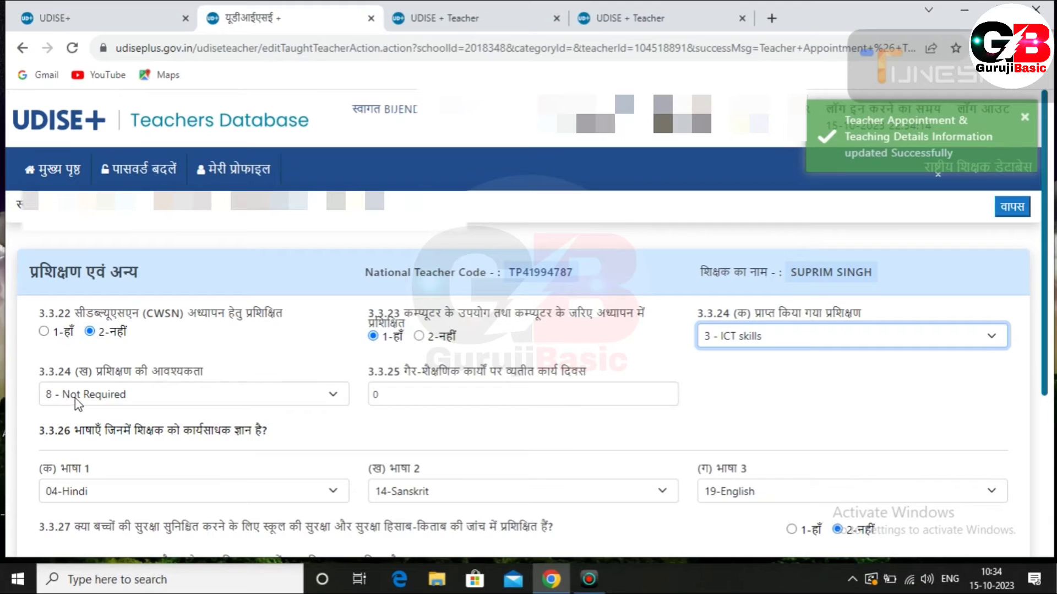
left_click(311, 399)
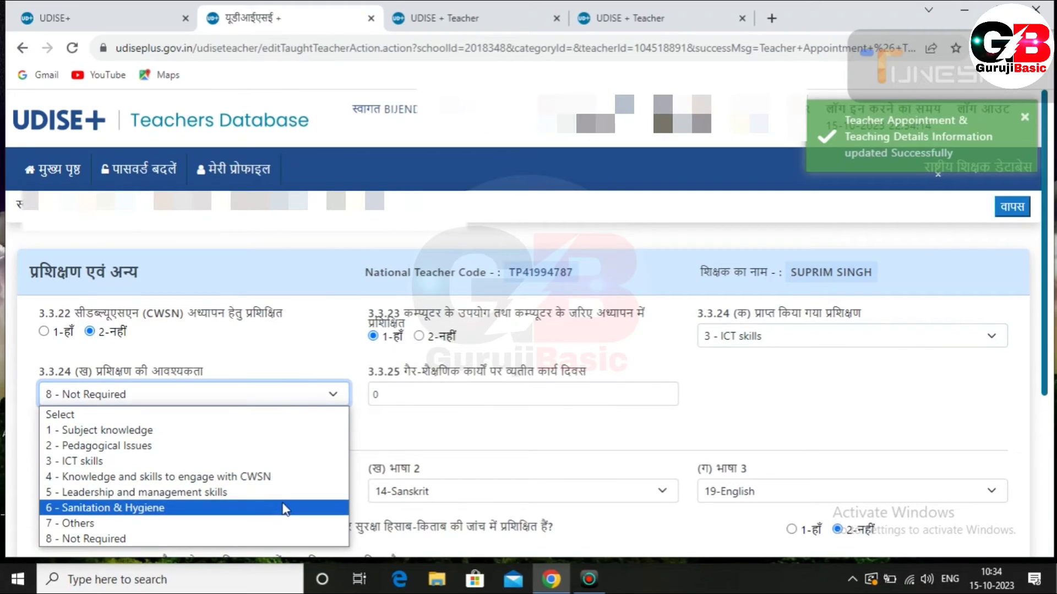
left_click(295, 461)
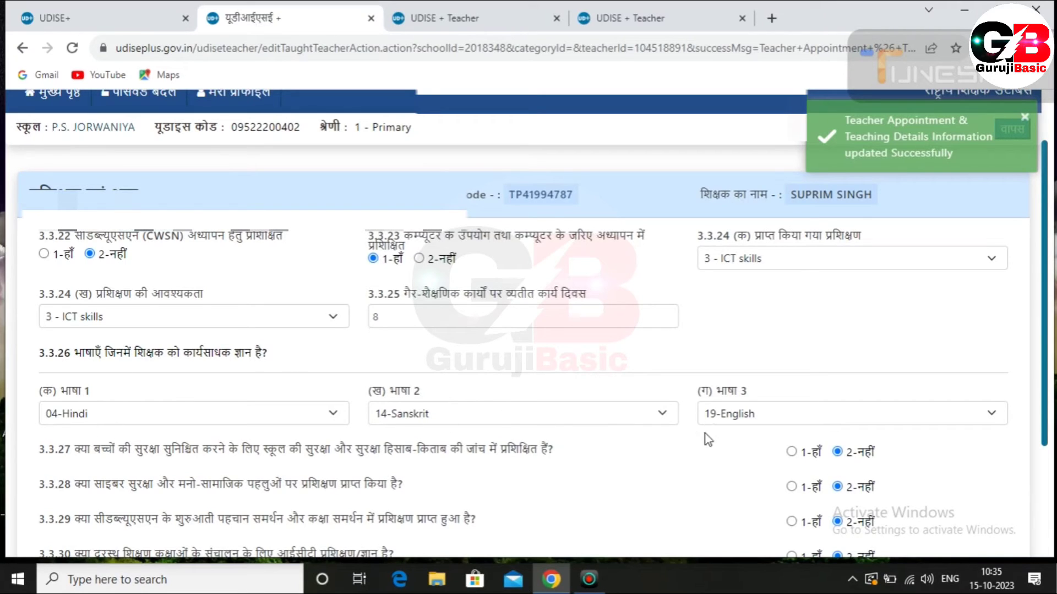
Keep 14-Sanskrit as language 2, answer 1-हाँ for questions 3.3.29, 3.3.30 and 3.3.31, and update the training details.
left_click(481, 420)
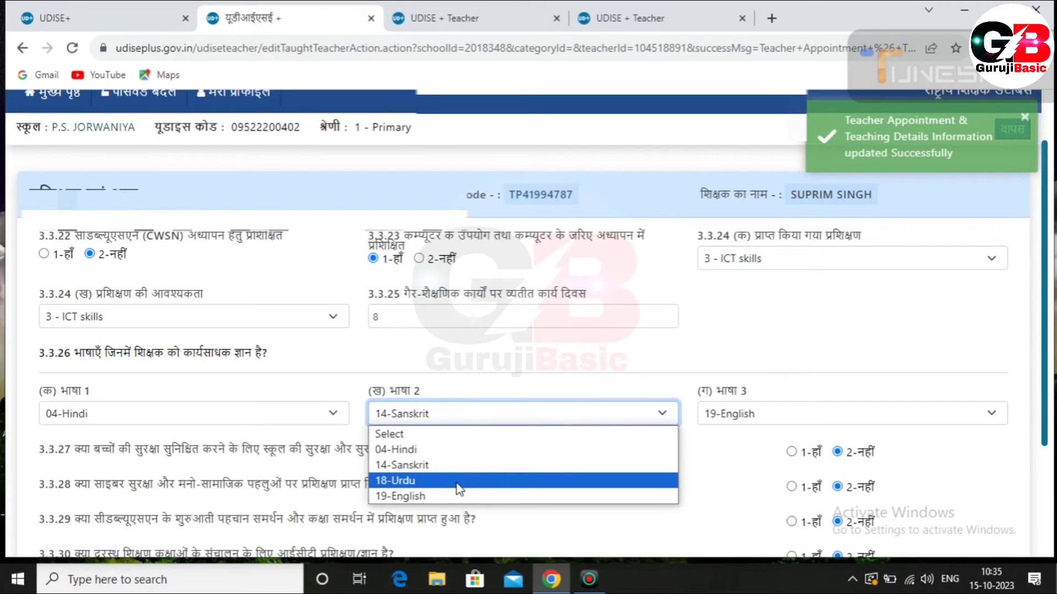
left_click(506, 362)
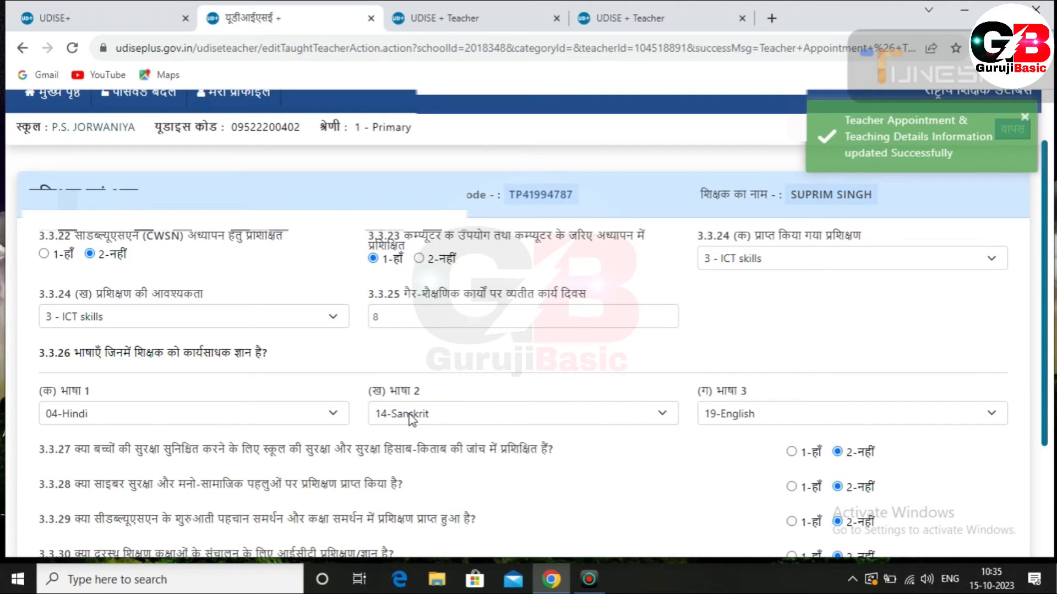
scroll(498, 491, "down", 3)
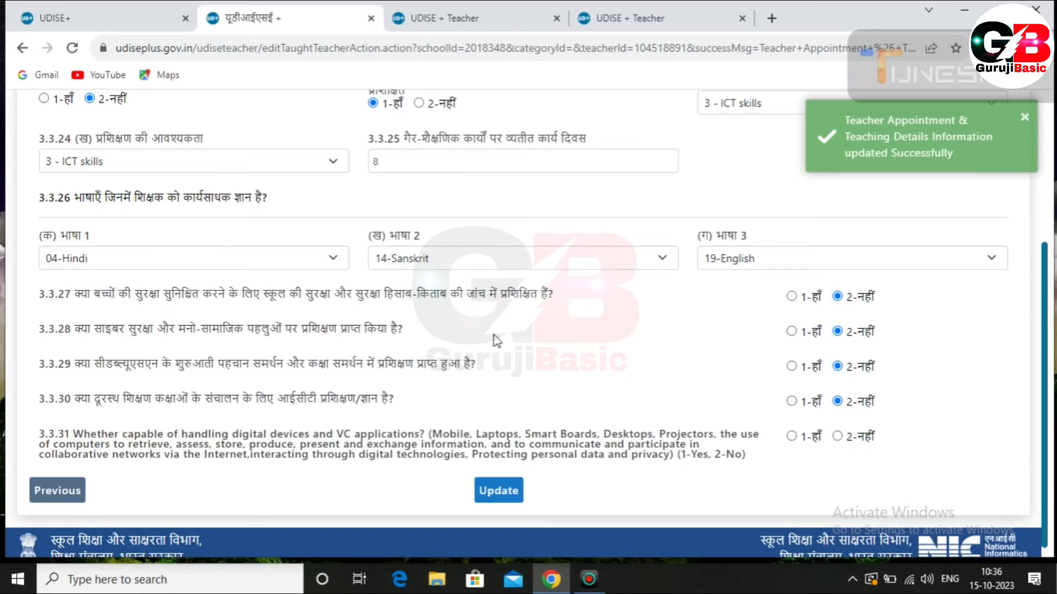
left_click(793, 366)
left_click(792, 401)
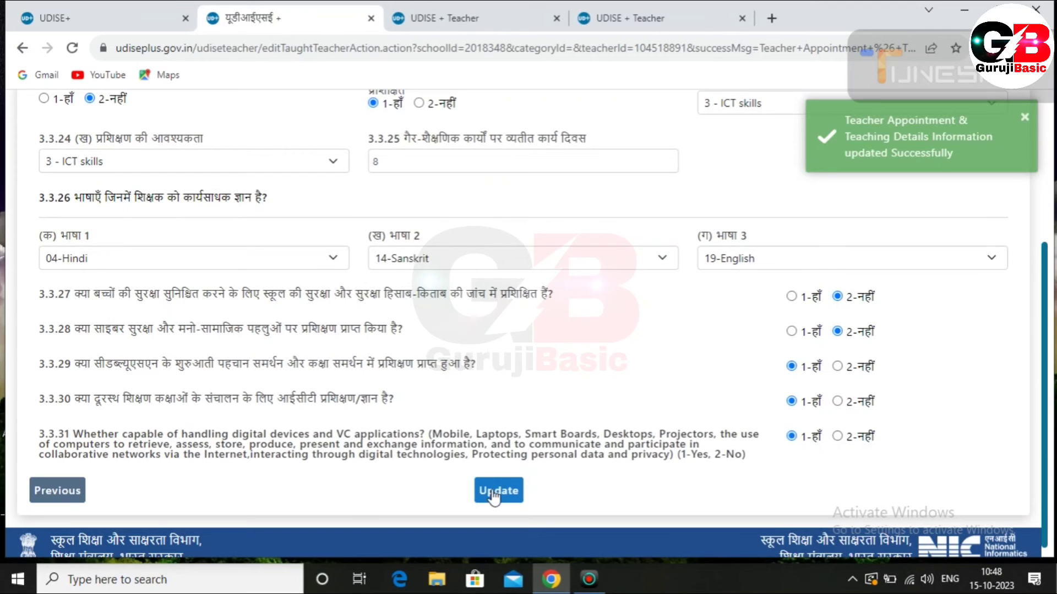
left_click(494, 491)
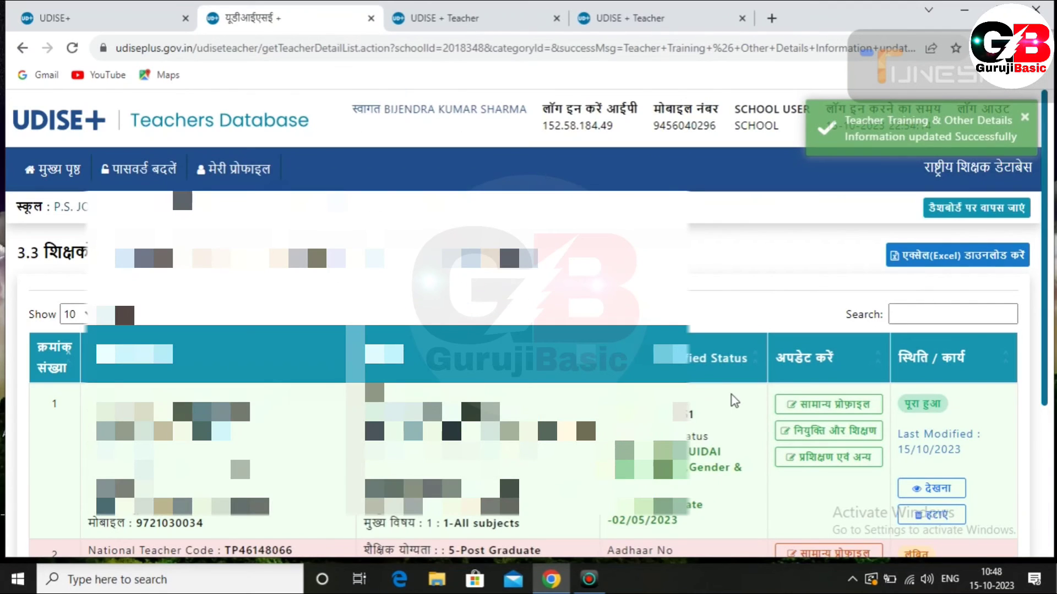
Return from the teacher list to the school dashboard and open the form for marking the teacher data complete.
scroll(734, 400, "down", 3)
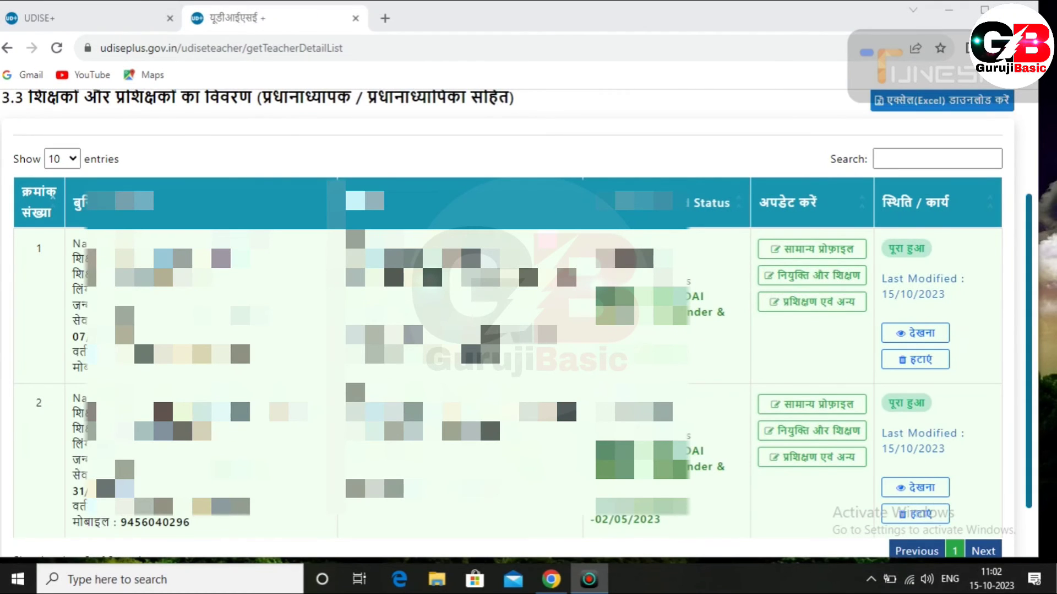
scroll(514, 324, "up", 1)
left_click(940, 131)
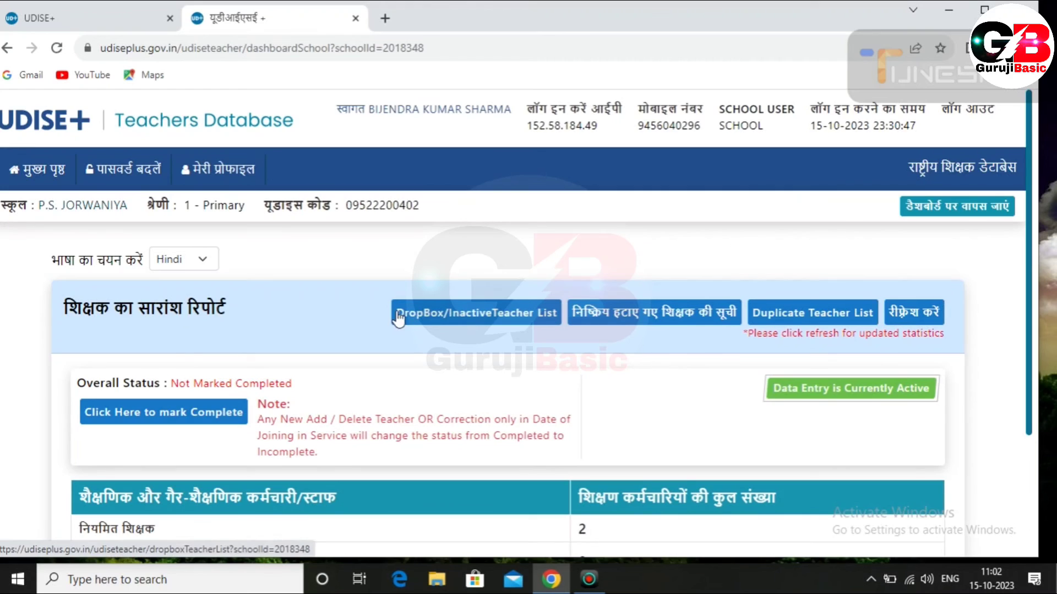
scroll(399, 318, "down", 2)
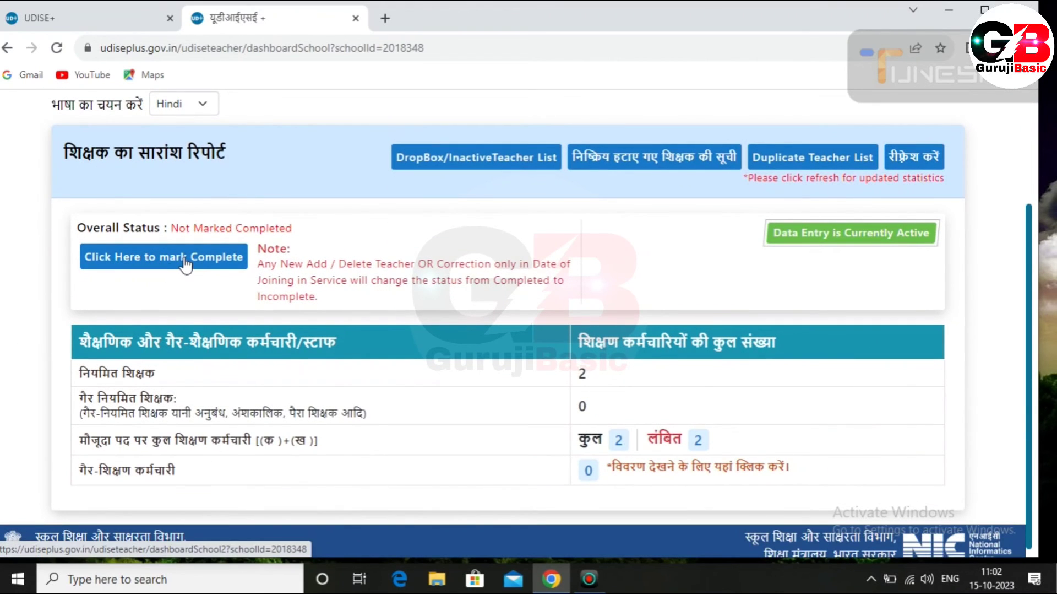
left_click(185, 264)
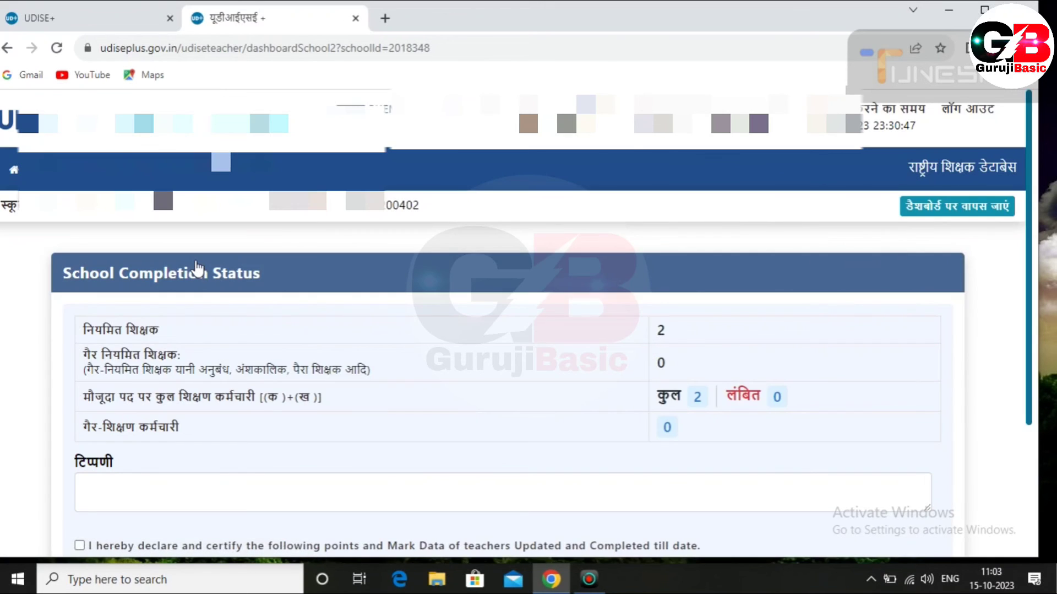
Review the staff counts, remarks field (टिप्पणी) and declaration points in the School Completion Status form.
scroll(199, 269, "down", 2)
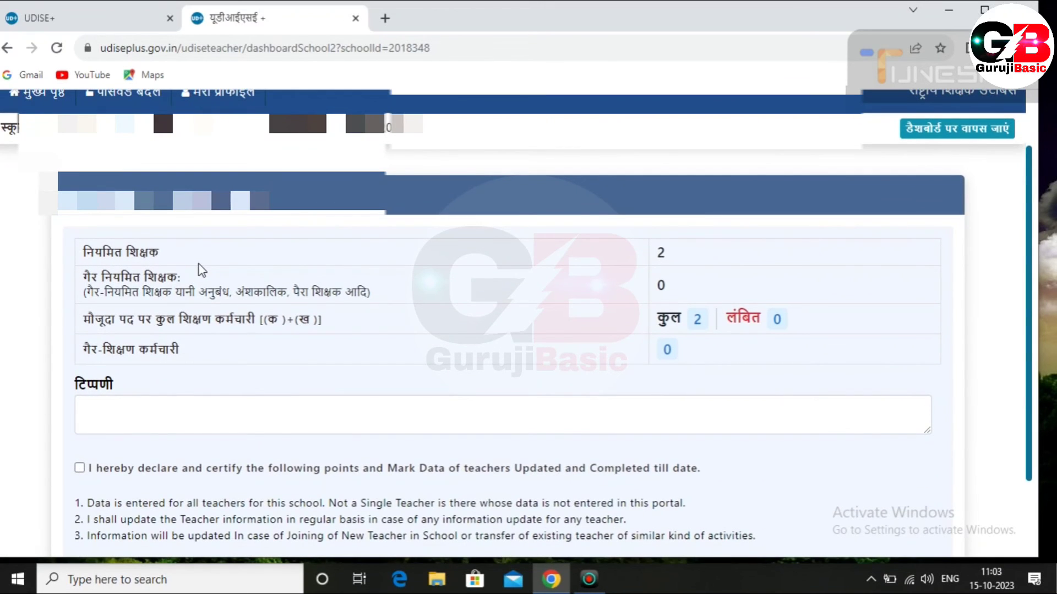
scroll(199, 270, "up", 2)
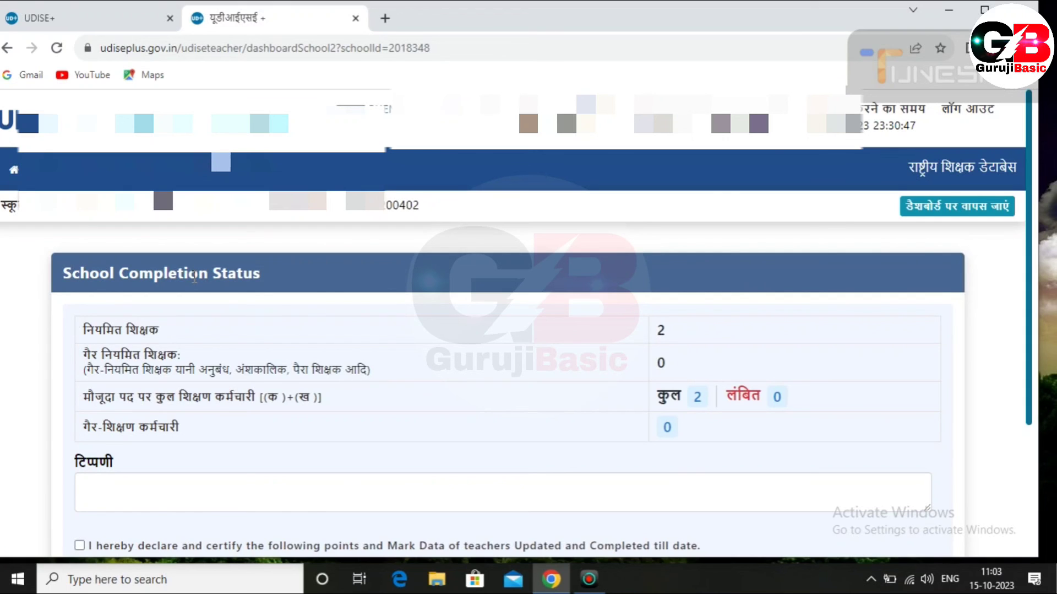
scroll(195, 274, "down", 1)
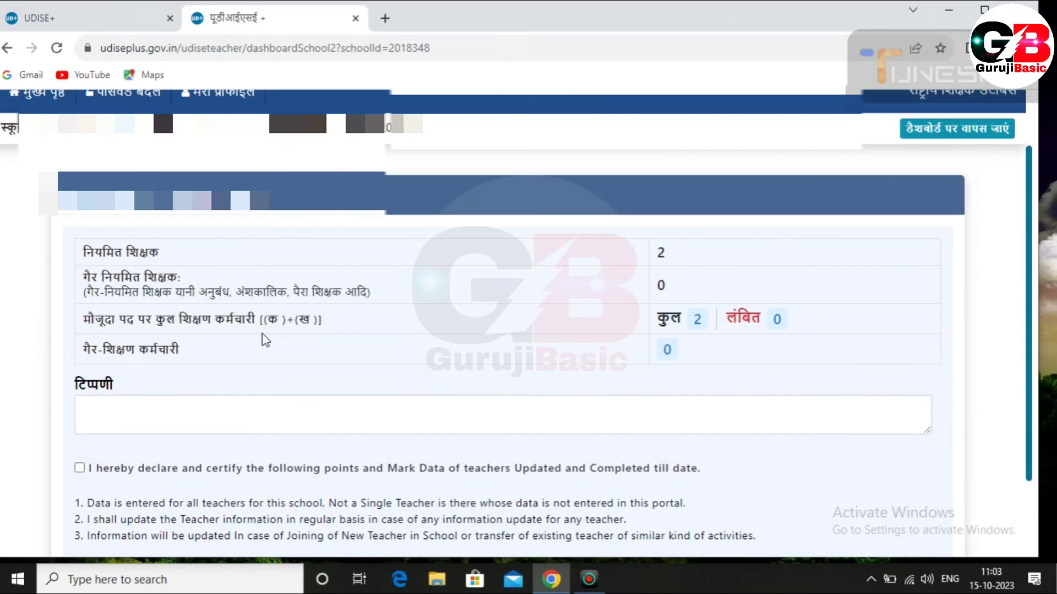